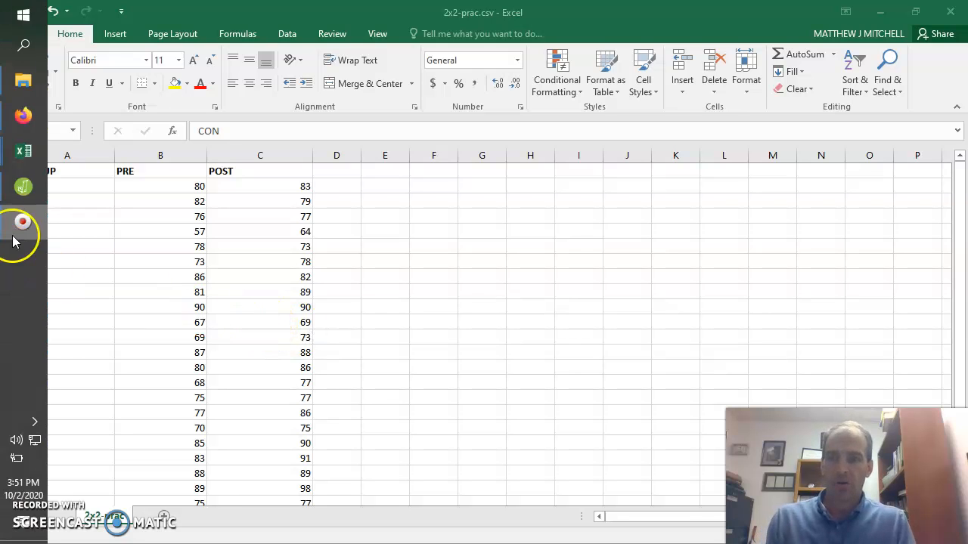
Switch to JASP and open the data file 2x2-prac.csv from the Desktop folder.
click(24, 189)
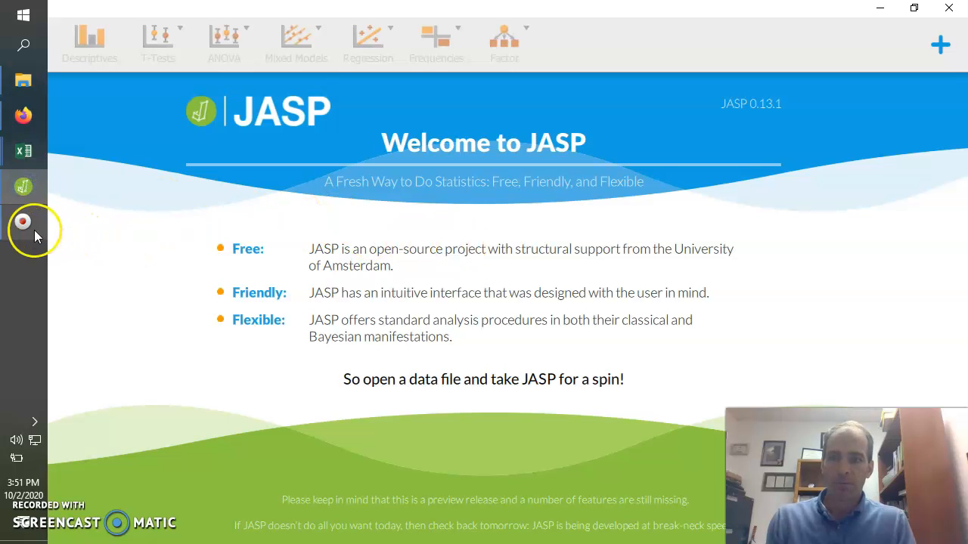
click(26, 43)
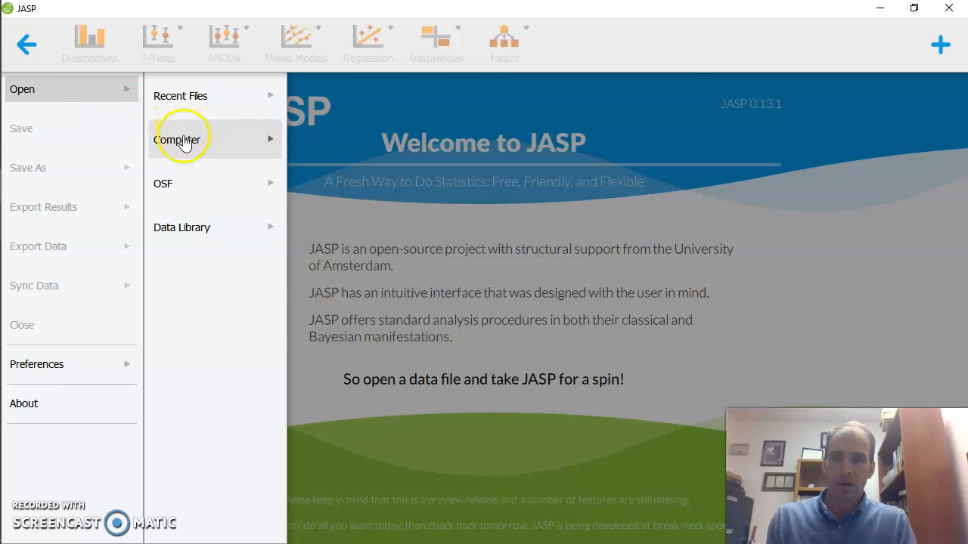
click(187, 105)
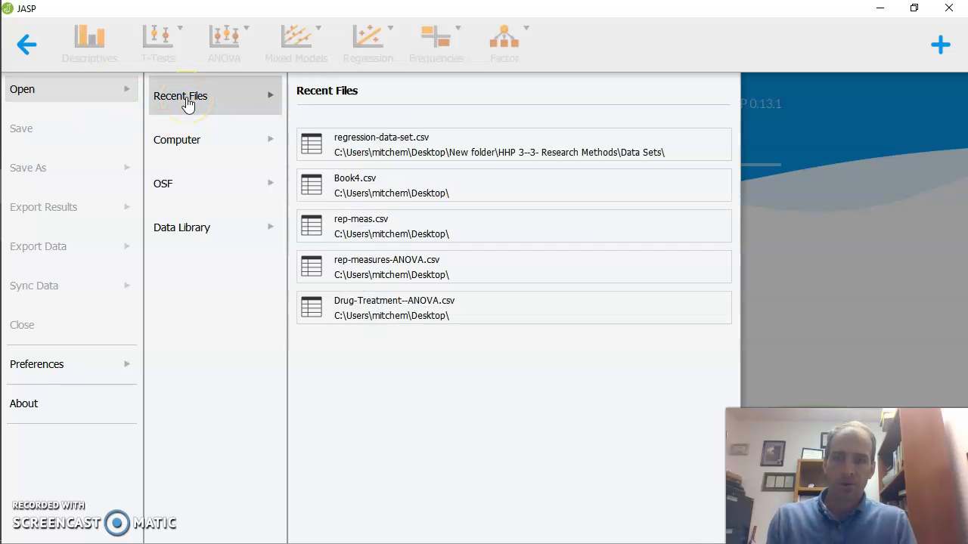
click(186, 147)
click(330, 176)
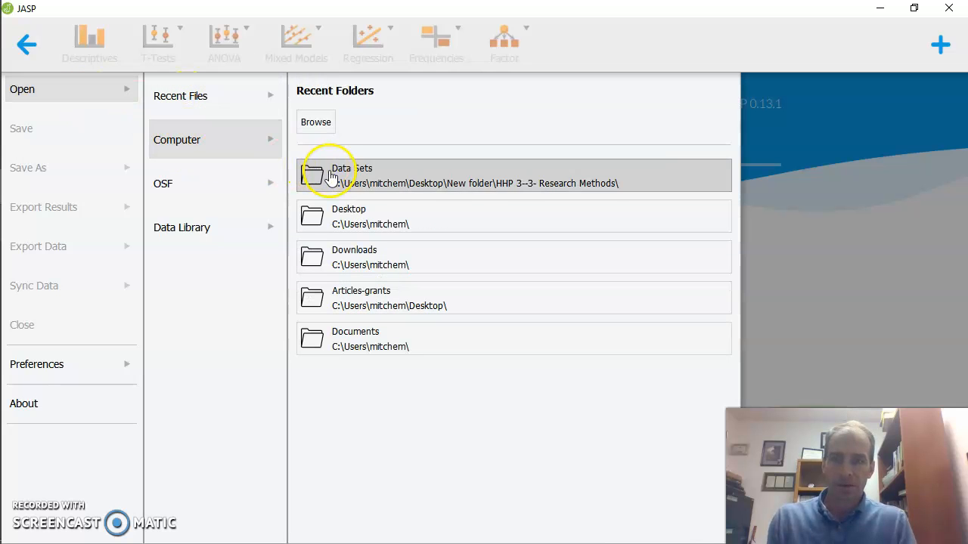
click(350, 218)
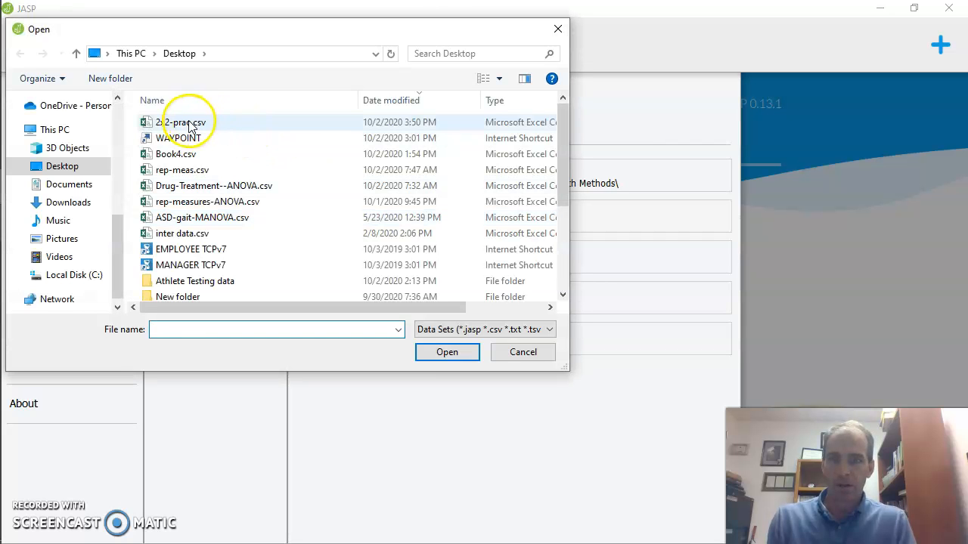
double_click(189, 125)
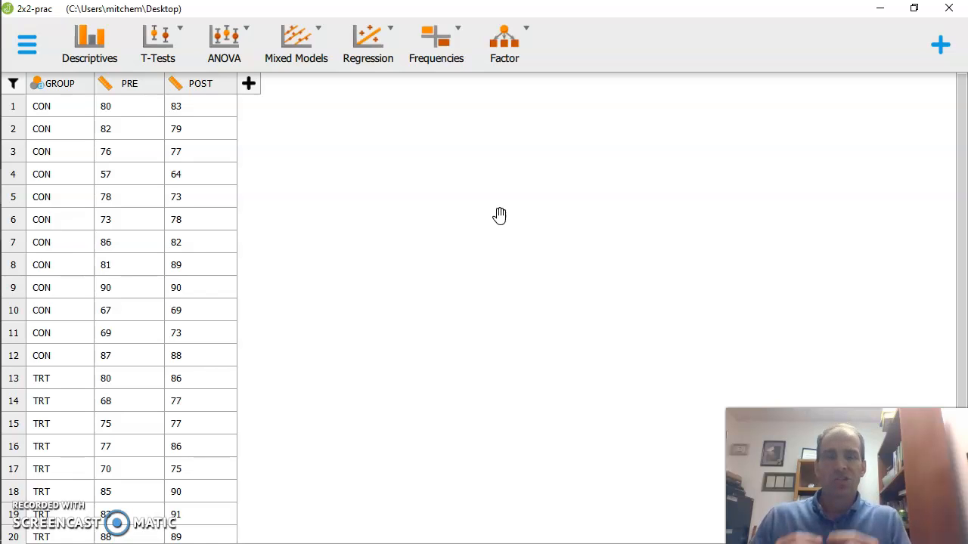
Start a classical Repeated Measures ANOVA and name its first repeated measures factor Time.
click(244, 40)
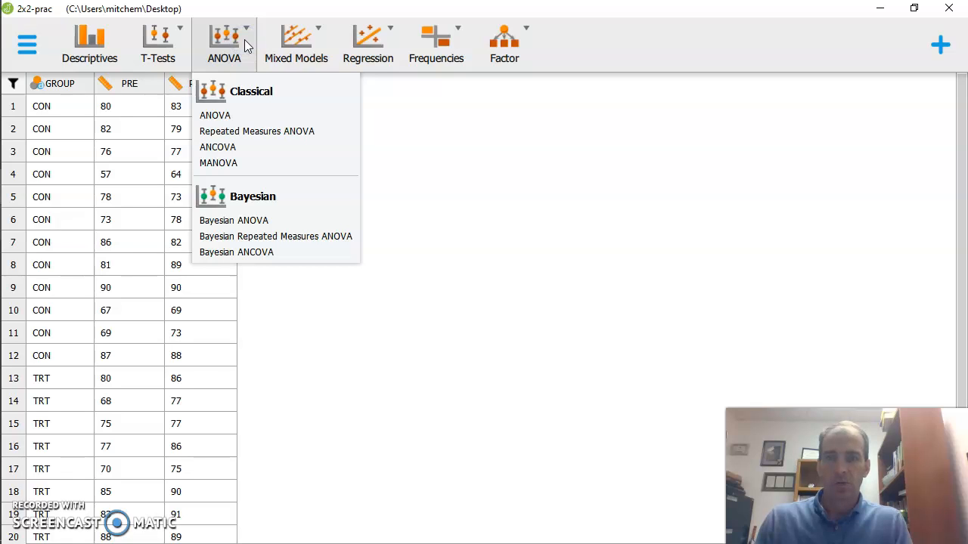
click(255, 134)
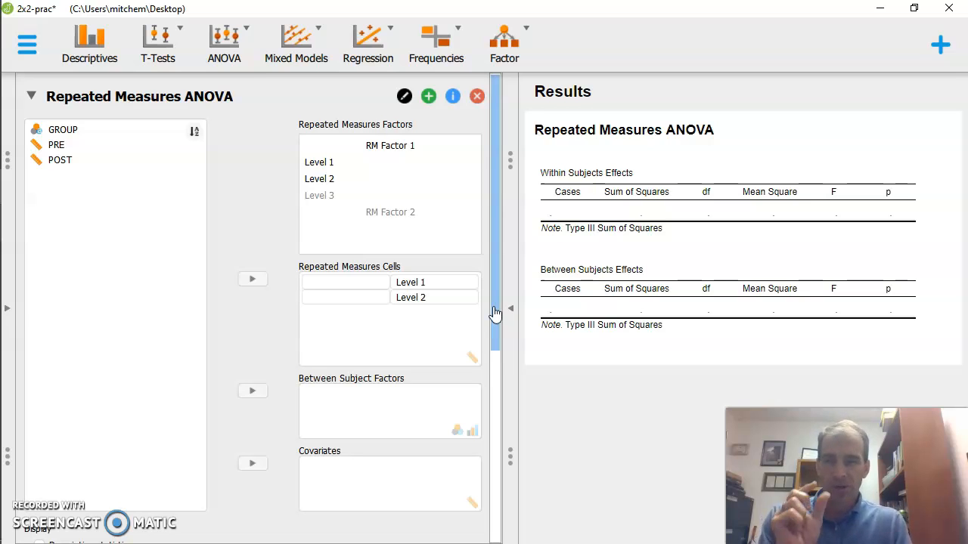
click(393, 155)
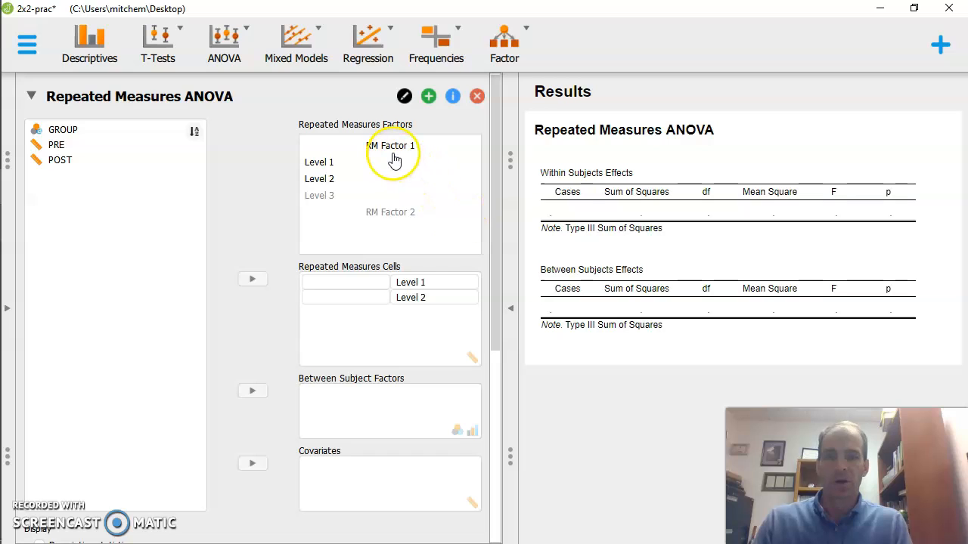
double_click(393, 147)
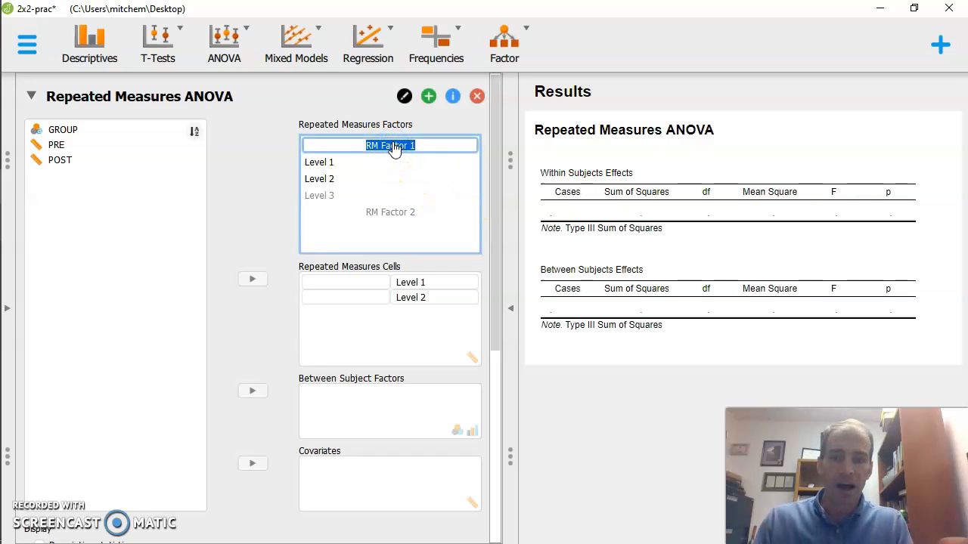
text(Time)
click(250, 146)
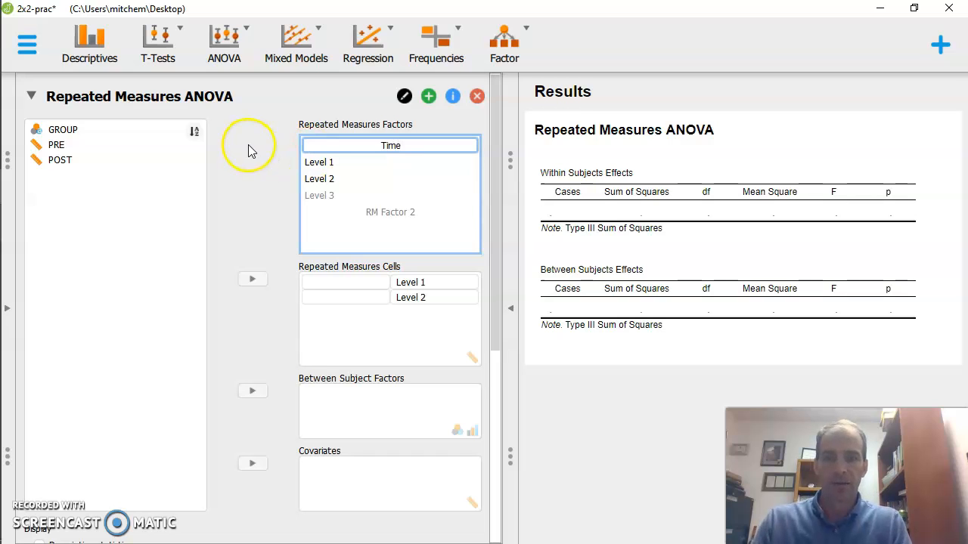
Name the two levels of the Time factor PRE and POST.
double_click(319, 160)
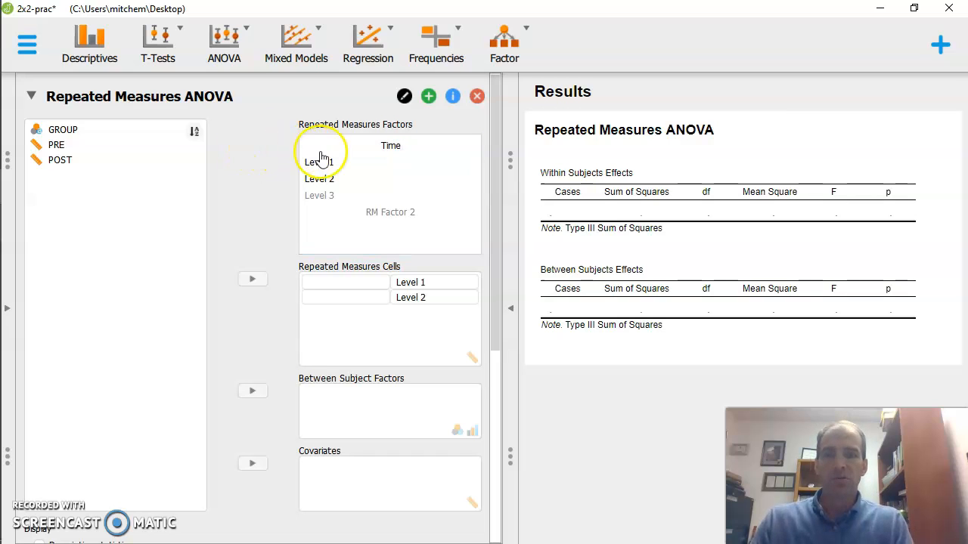
text(PRE)
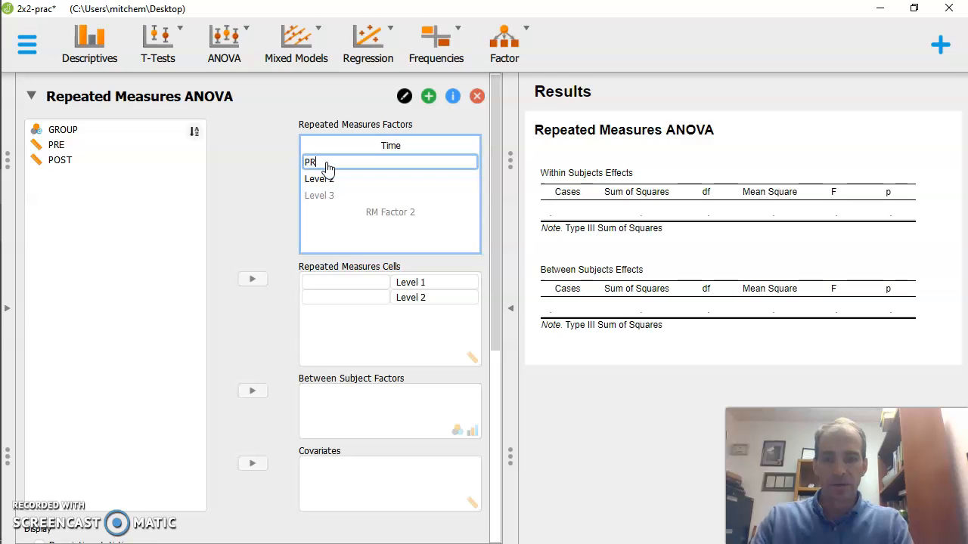
double_click(319, 180)
text(POST)
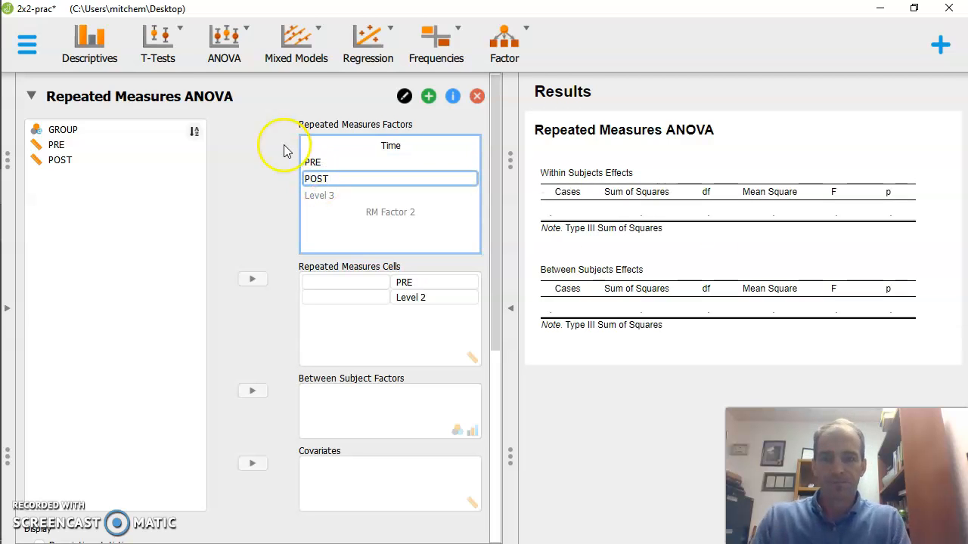
click(264, 112)
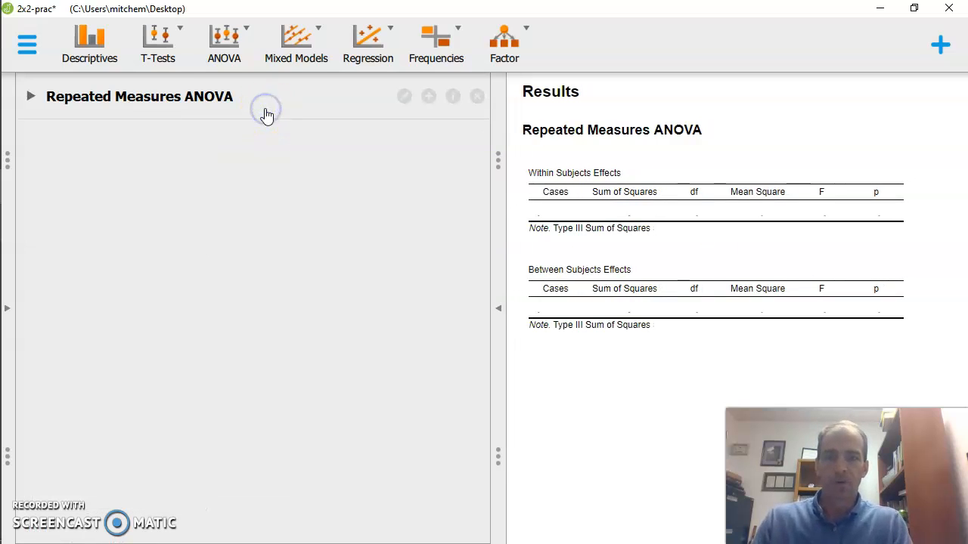
click(218, 102)
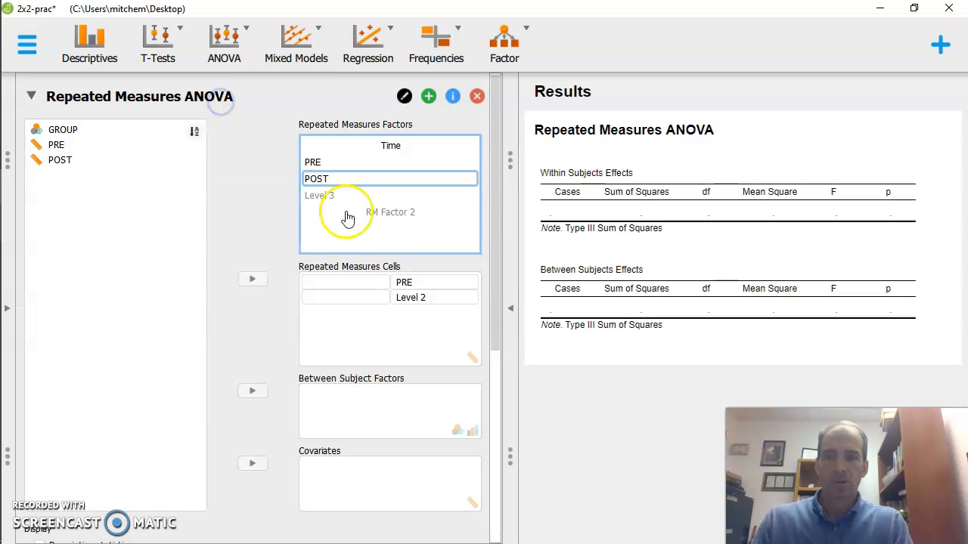
click(393, 198)
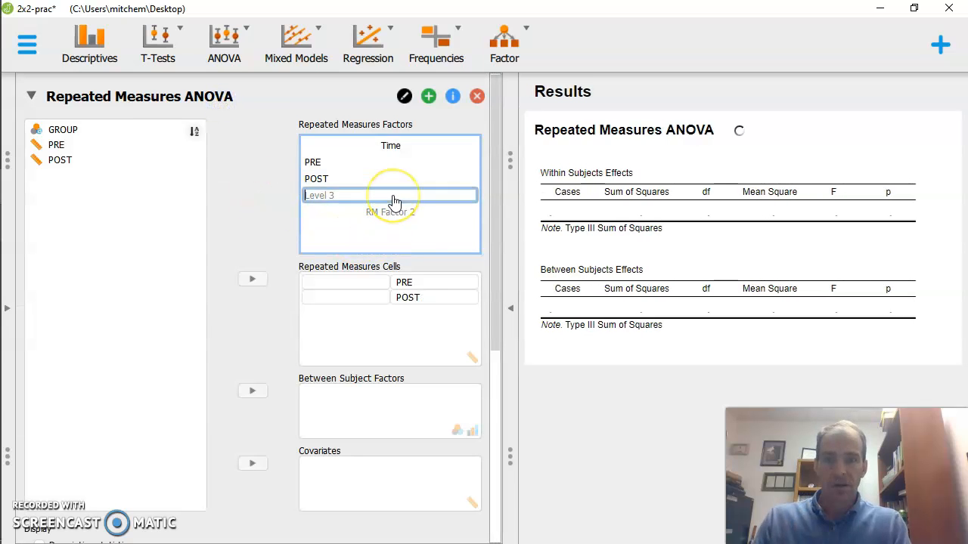
Assign the PRE and POST variables to their matching repeated measures cells and GROUP as the between subject factor.
click(56, 144)
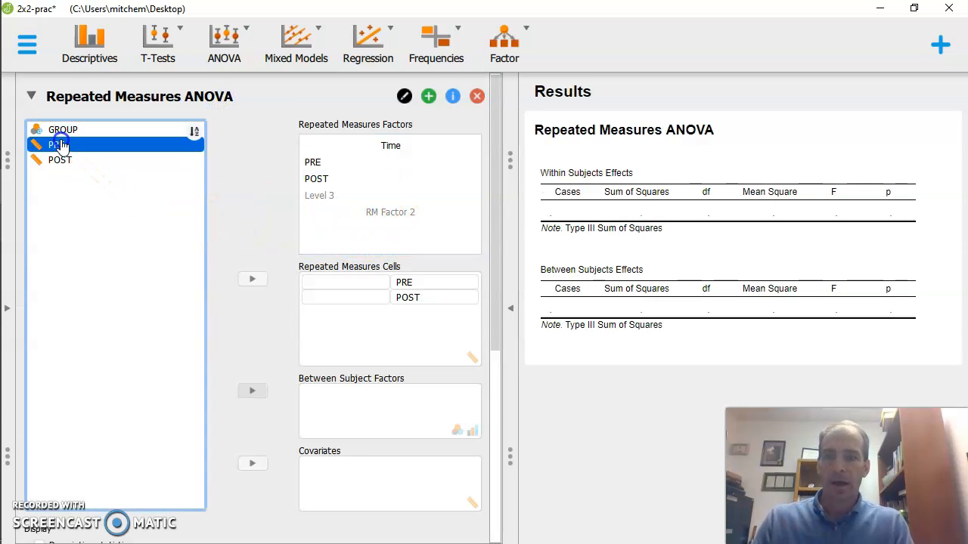
click(252, 278)
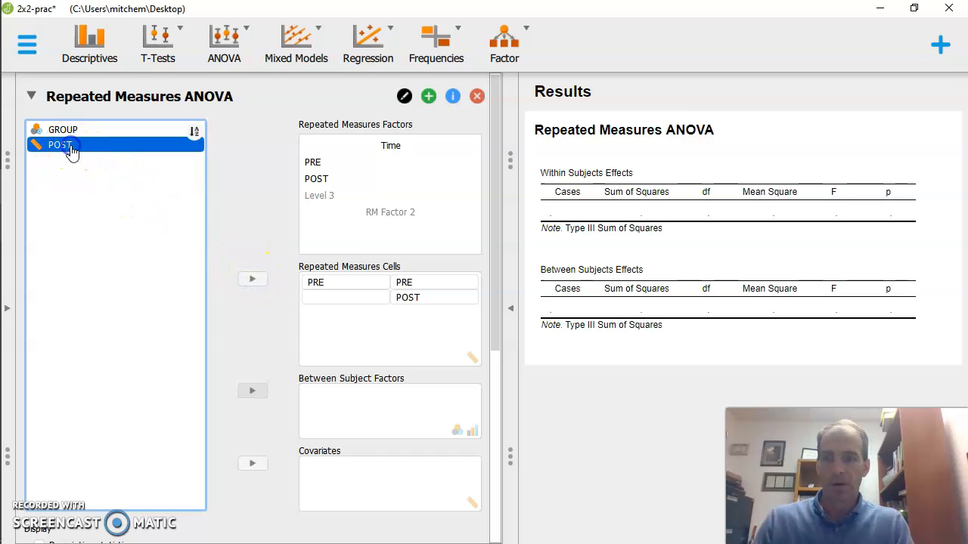
click(253, 278)
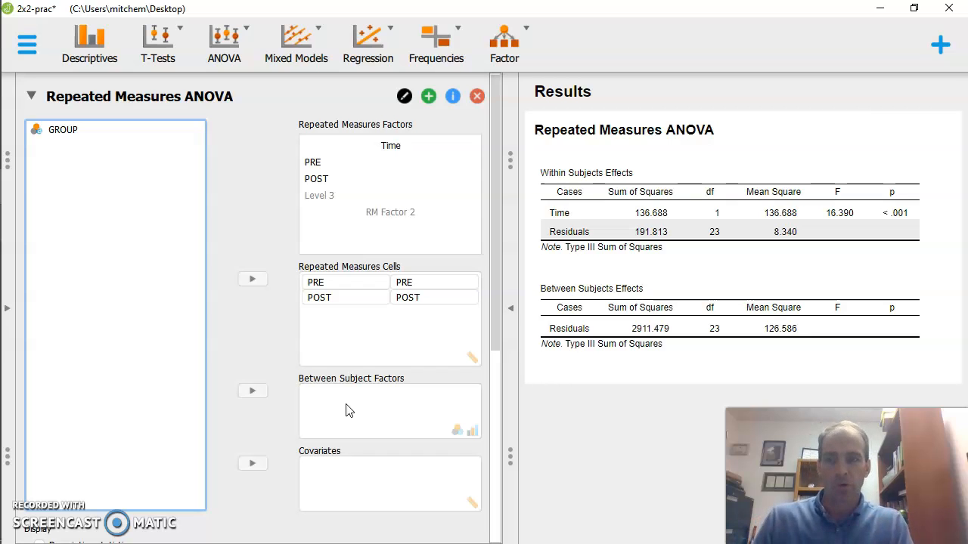
click(45, 133)
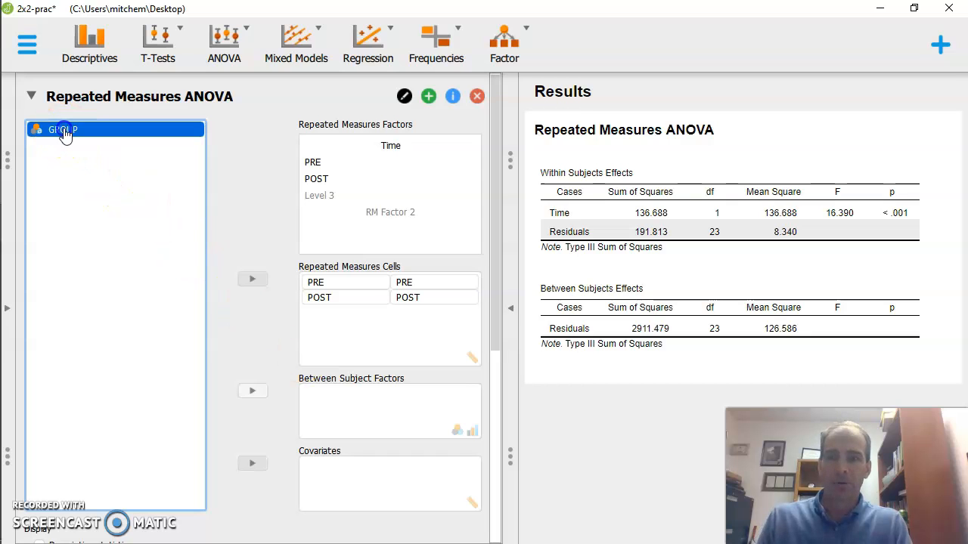
click(256, 395)
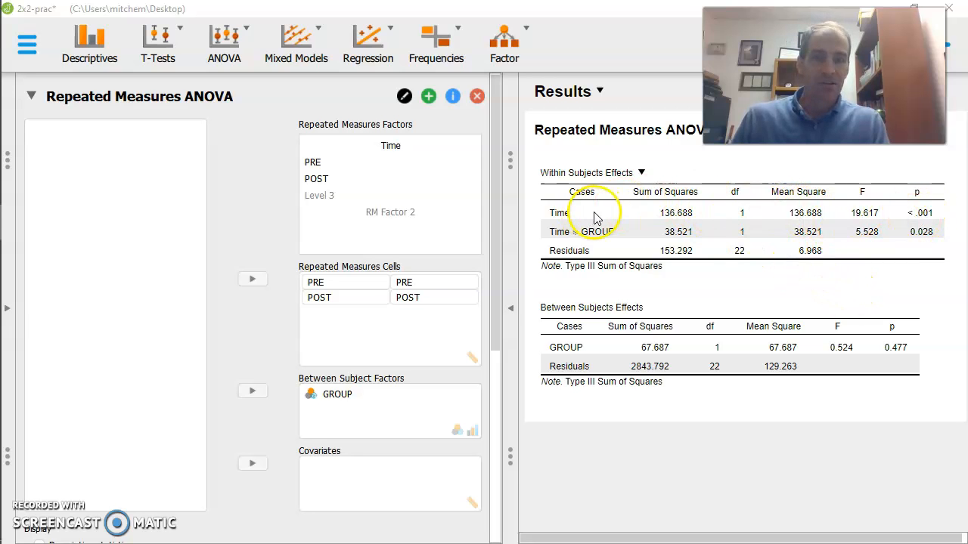
click(917, 237)
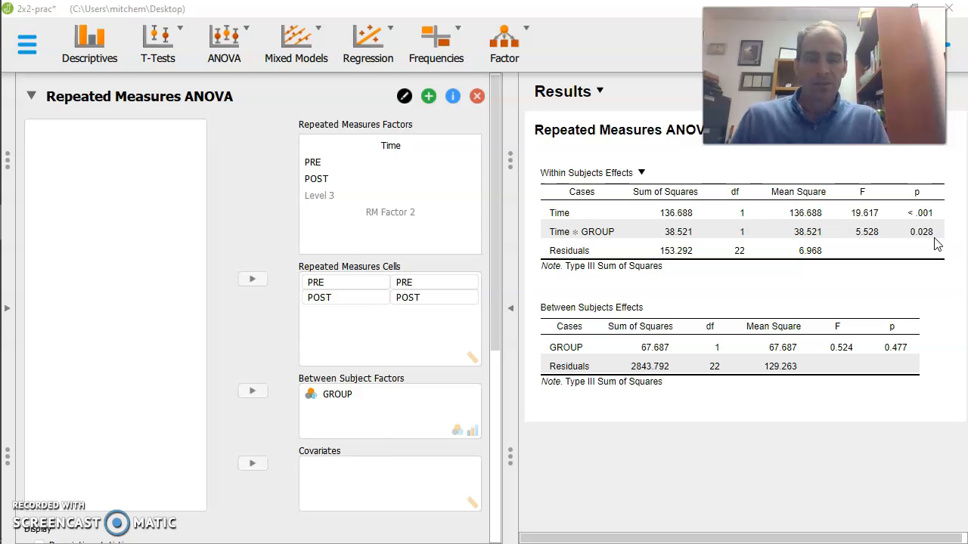
Temporarily show descriptive statistics and η² effect size estimates in the ANOVA results, clearing both options after inspecting them.
drag(493, 270, 500, 454)
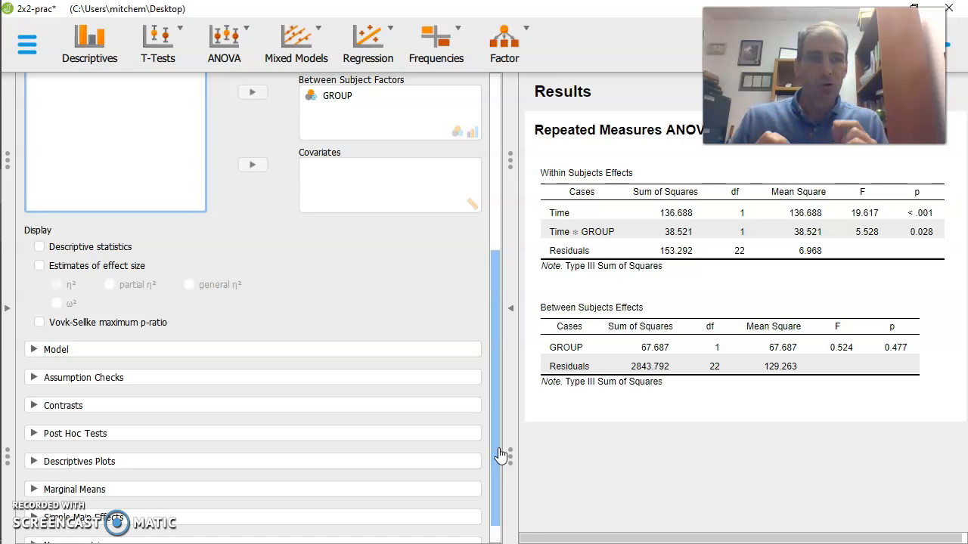
drag(499, 453, 500, 480)
click(40, 221)
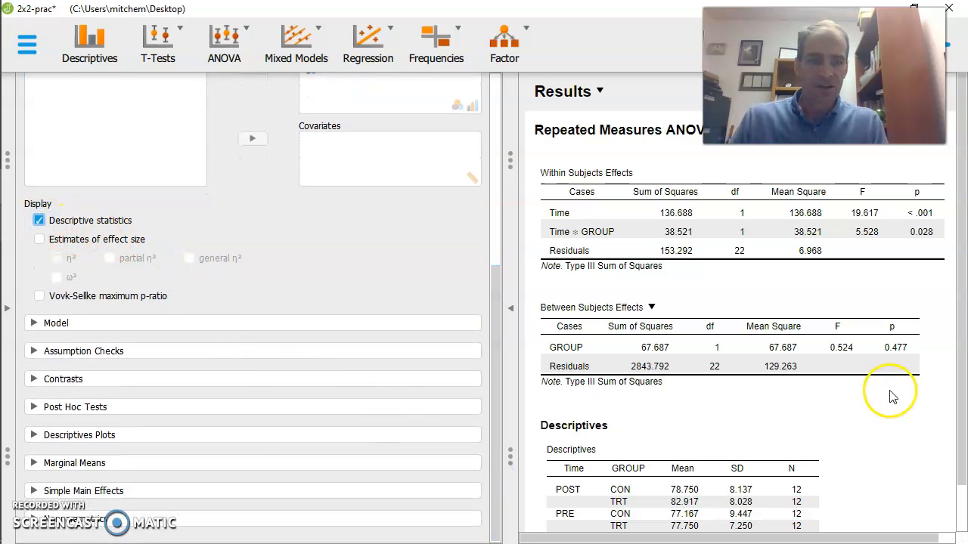
click(963, 440)
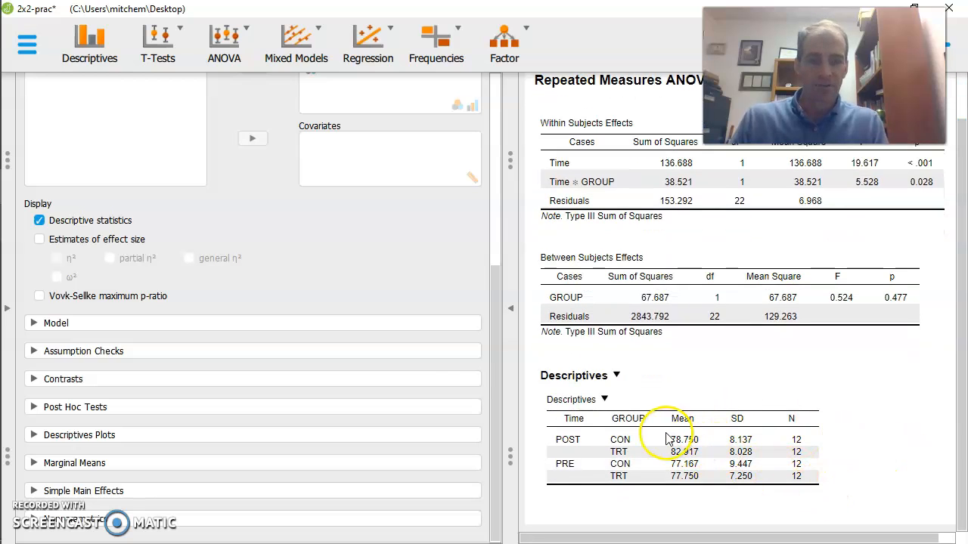
click(39, 239)
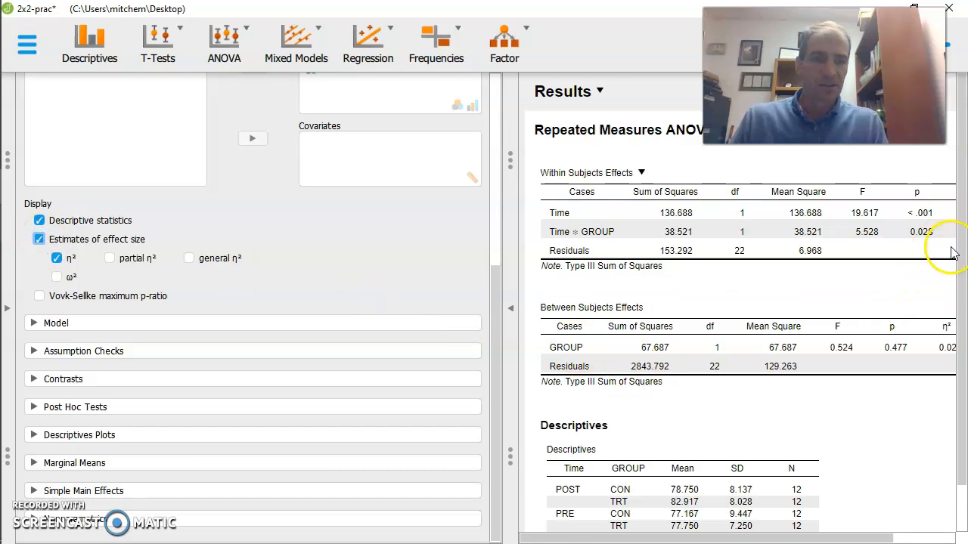
click(934, 537)
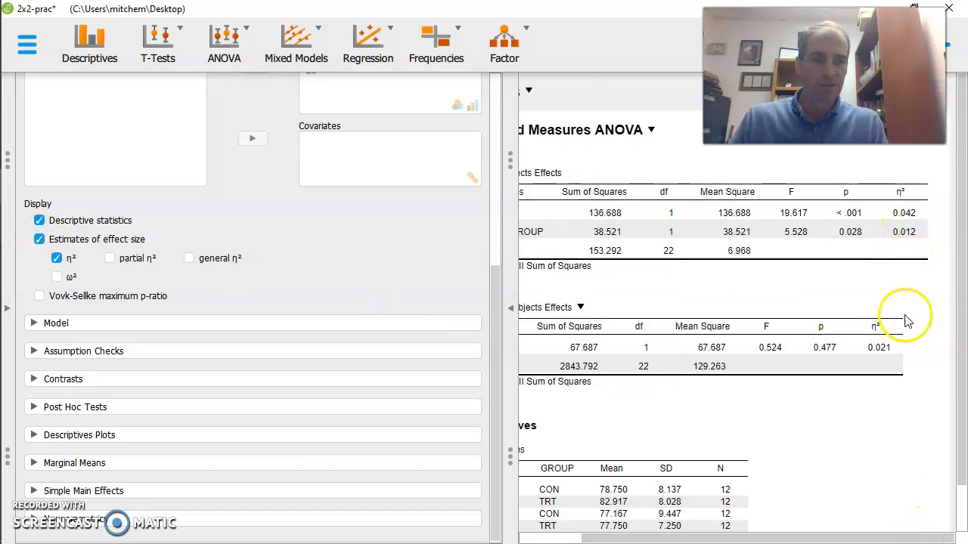
click(40, 241)
click(40, 220)
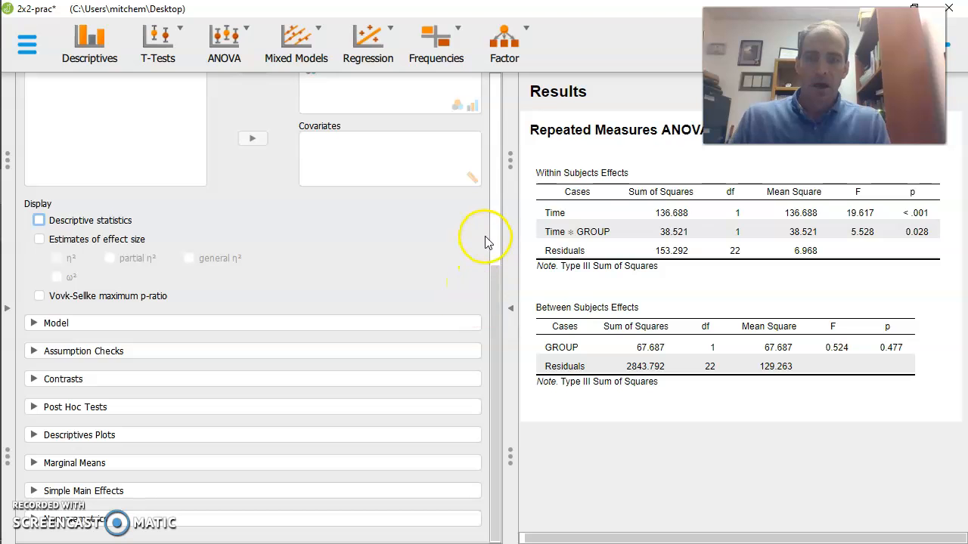
Add the GROUP * Time interaction to the post hoc tests and view its comparisons table.
click(106, 408)
drag(494, 265, 497, 399)
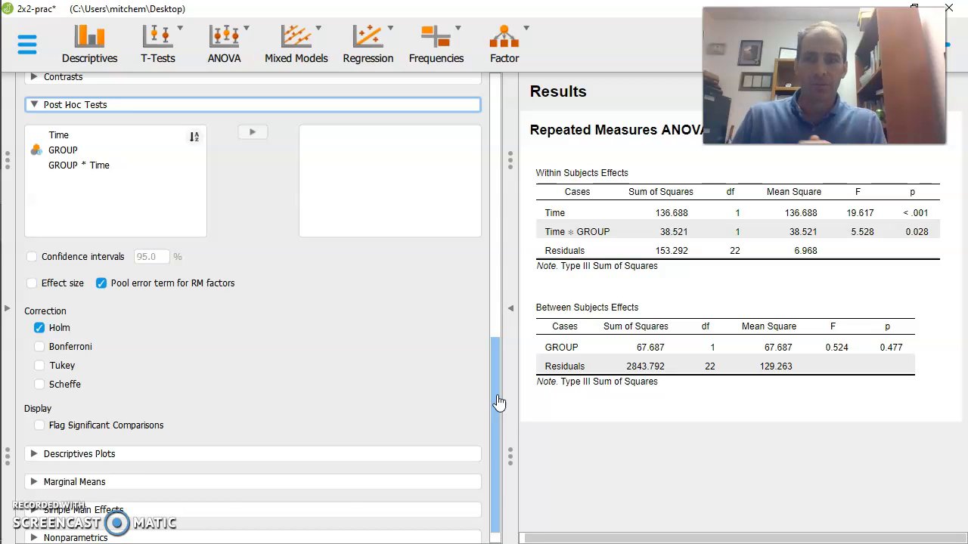
click(78, 171)
click(78, 173)
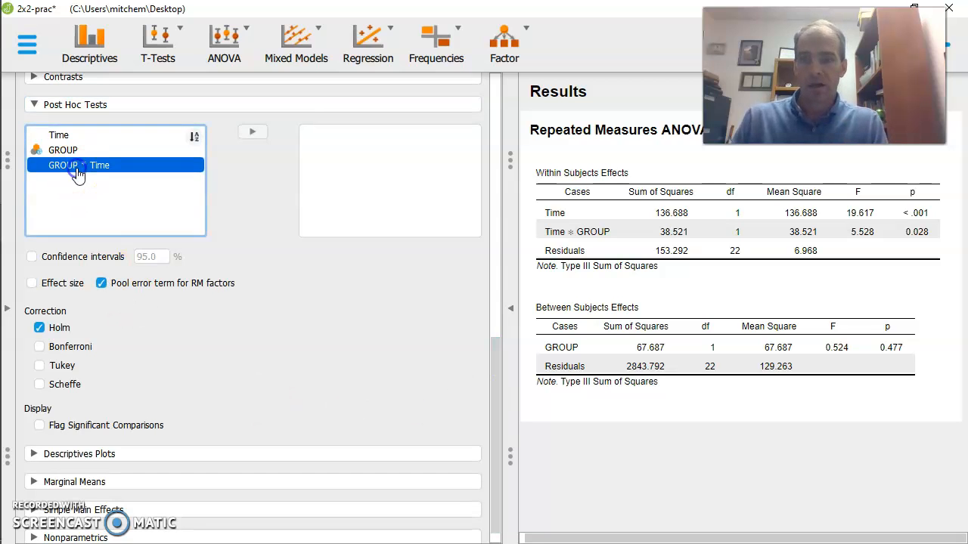
click(257, 134)
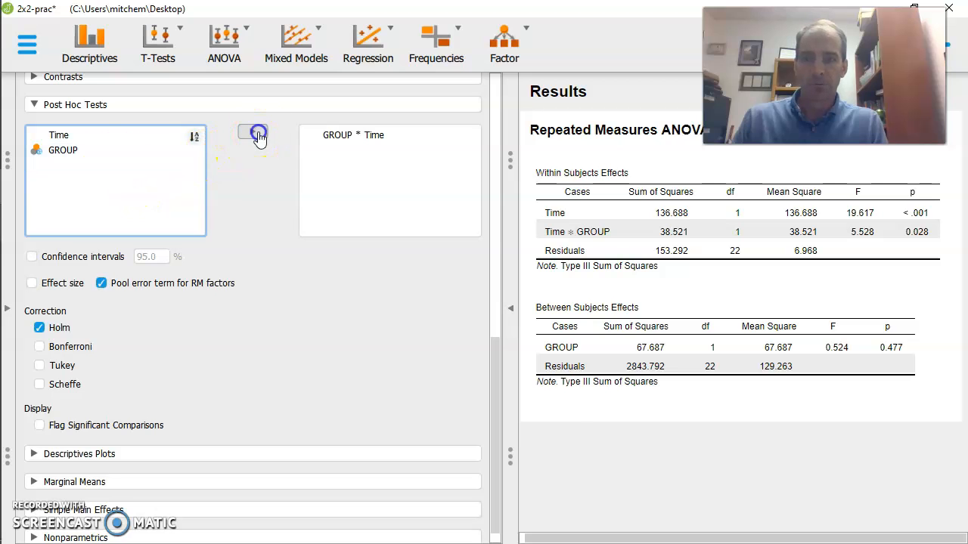
drag(962, 365, 965, 450)
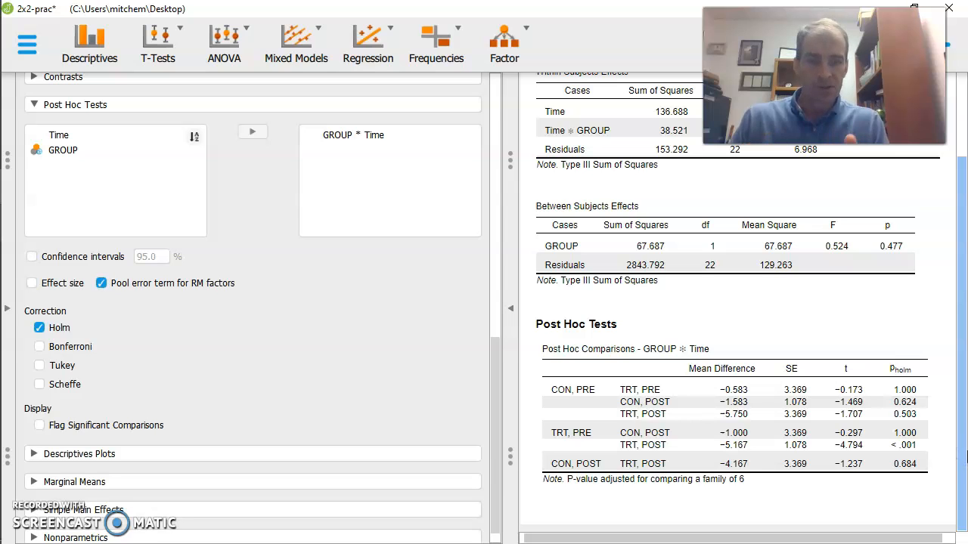
Enable the Bonferroni and Tukey corrections for the post hoc tests and turn off Holm.
click(42, 349)
click(35, 328)
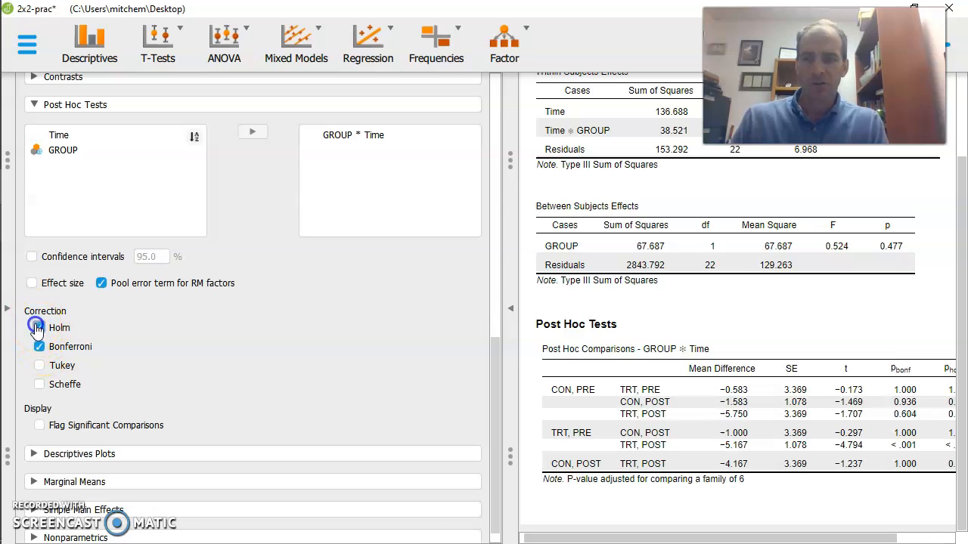
click(39, 367)
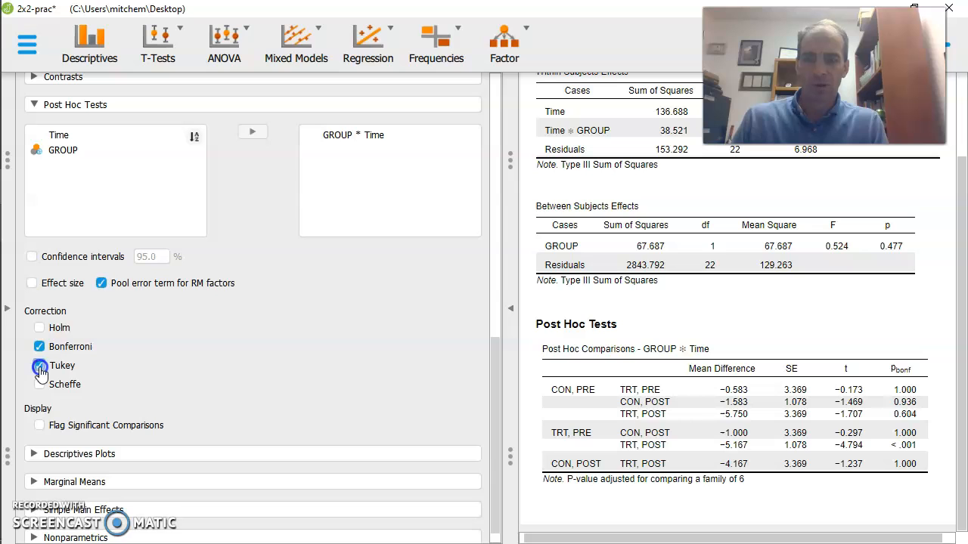
Inspect the Tukey and Bonferroni p-values in the GROUP * Time comparisons, and restore Holm as the only post hoc correction.
click(913, 539)
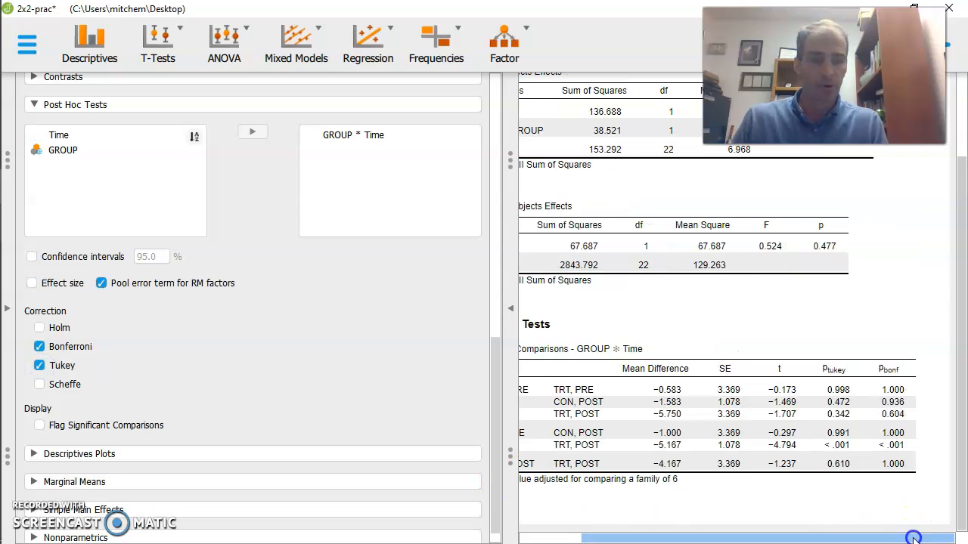
drag(913, 538, 683, 538)
click(39, 346)
click(40, 366)
click(40, 327)
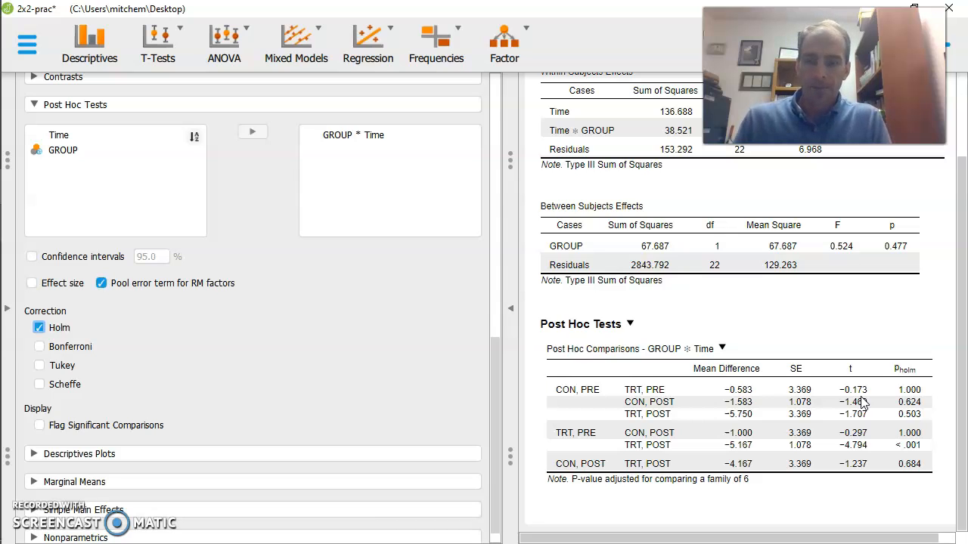
Open the Descriptives Plots settings, checking the Time levels, repeated measures cells and between subject factor assigned in the analysis.
drag(500, 358, 503, 425)
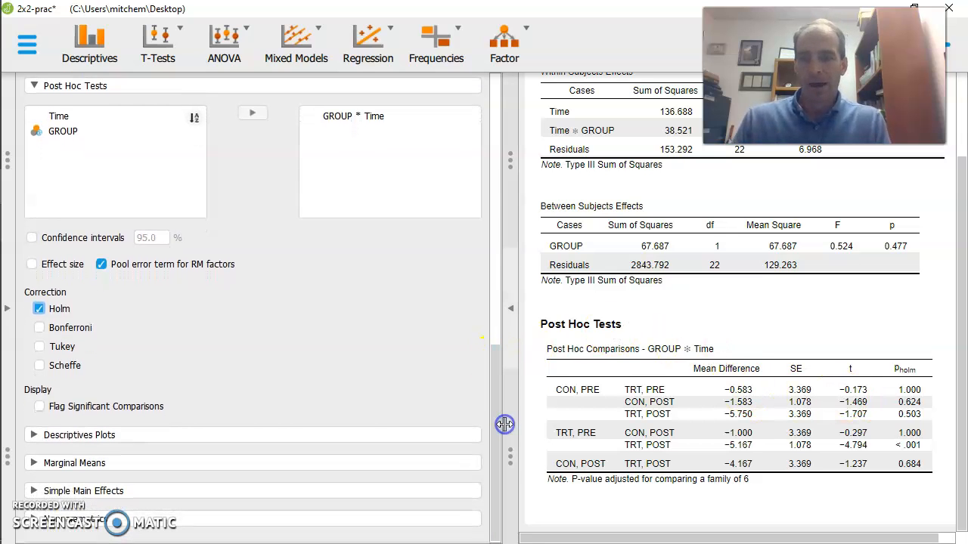
click(35, 435)
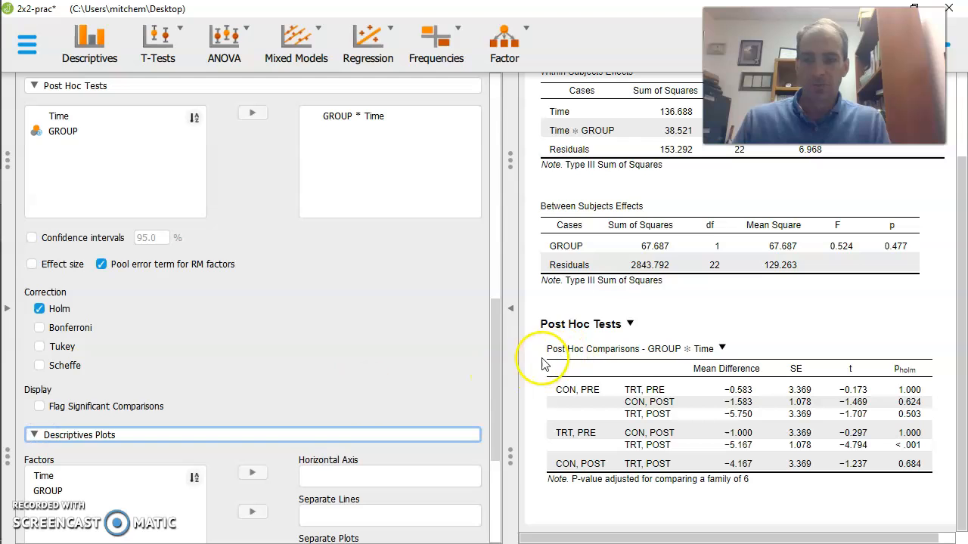
drag(497, 371, 497, 539)
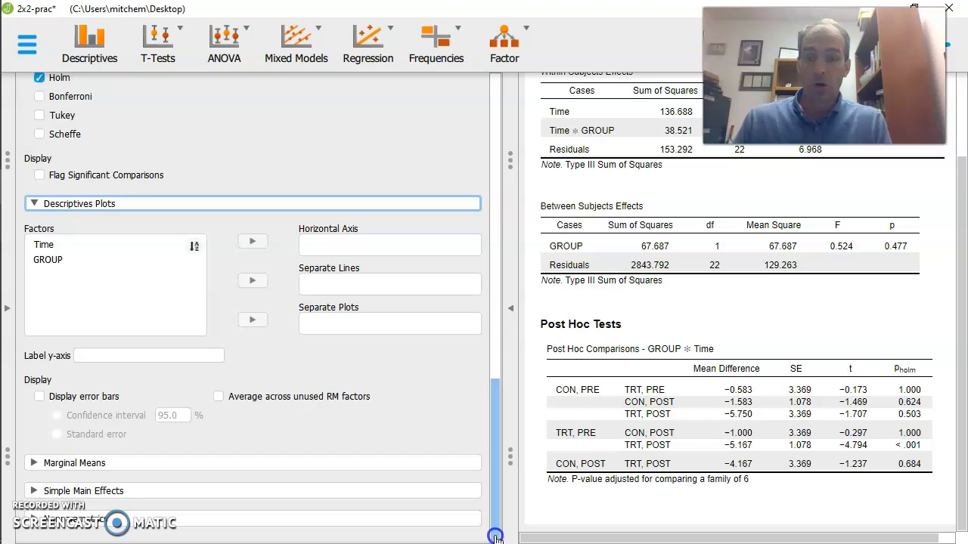
drag(495, 537, 499, 171)
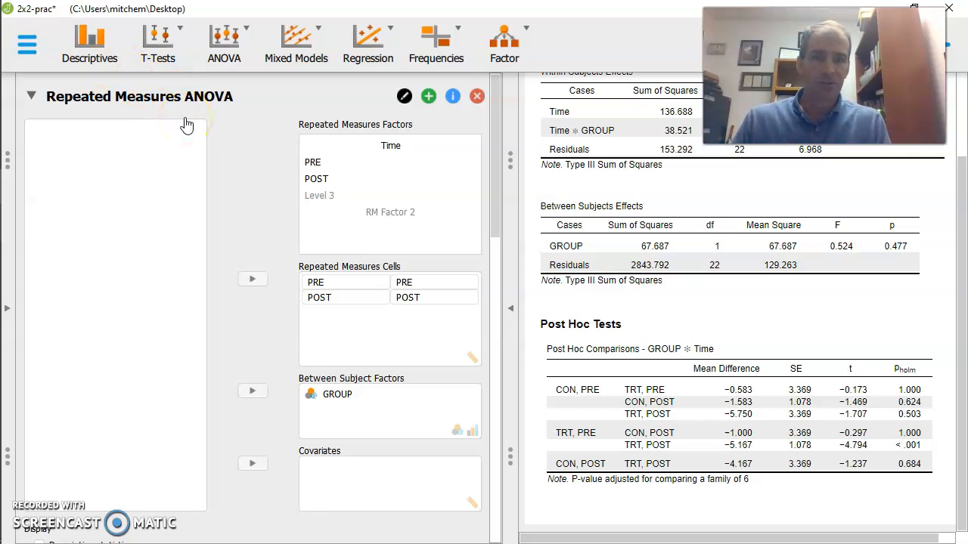
click(492, 283)
drag(493, 282, 498, 530)
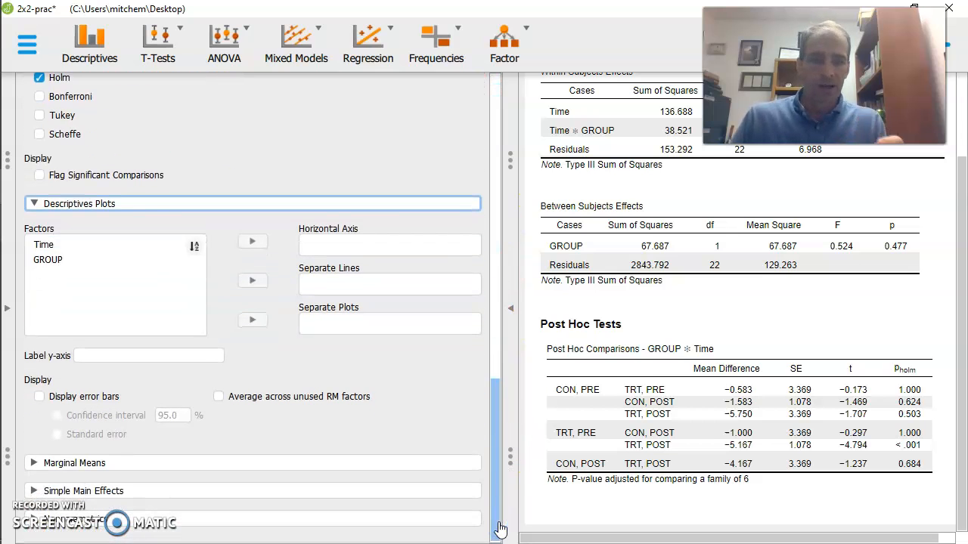